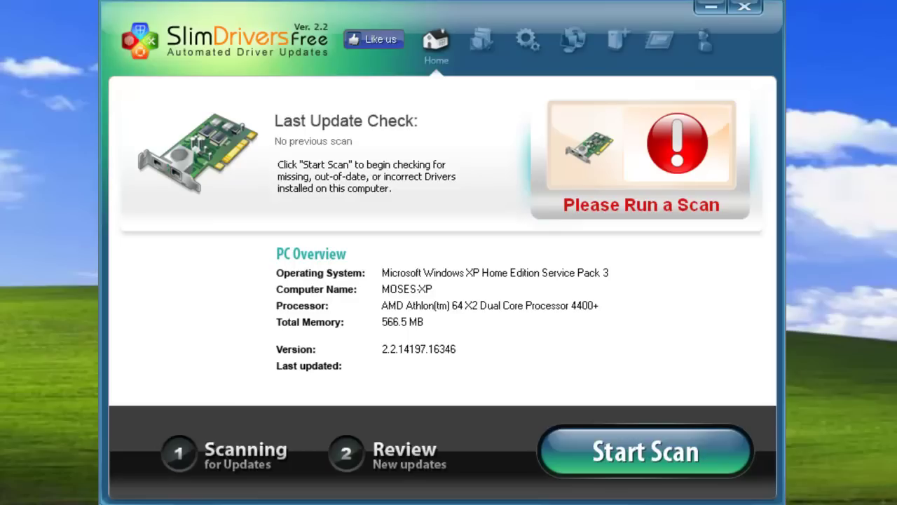
Step: Open driver backup, expand Input Devices and Optical Disc Drives, and view the driver details for the keyboard, mouse and CD-ROM drive
left_click(619, 43)
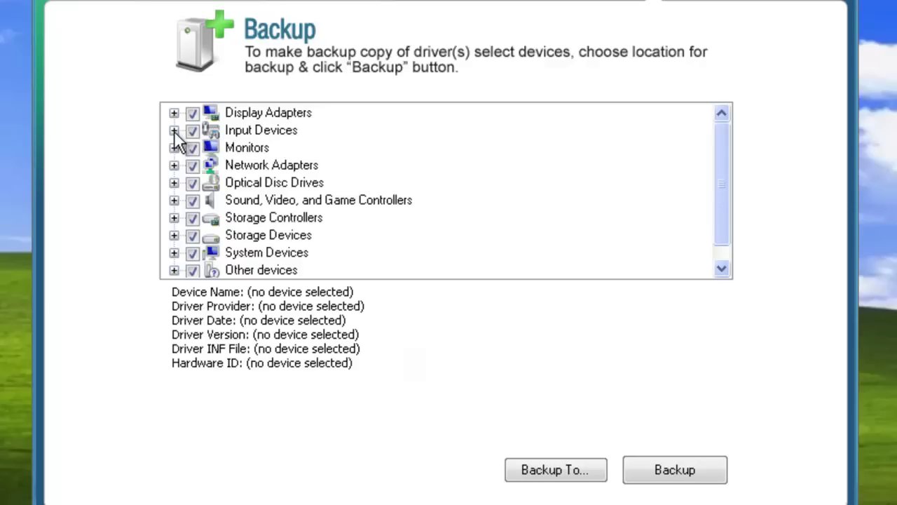
left_click(173, 131)
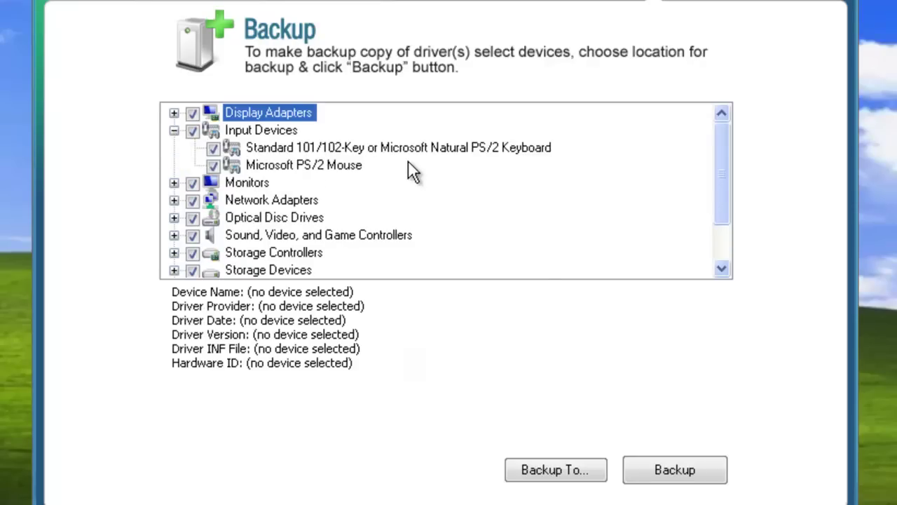
left_click(174, 217)
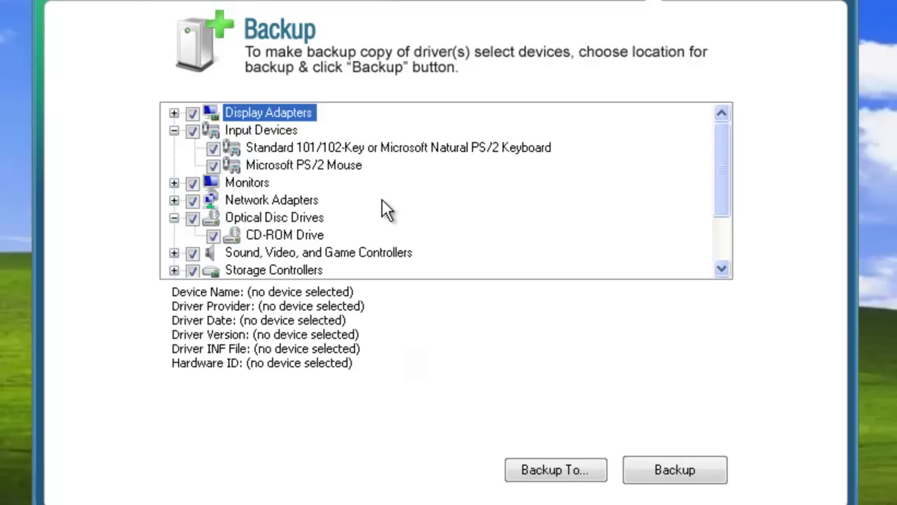
left_click(347, 147)
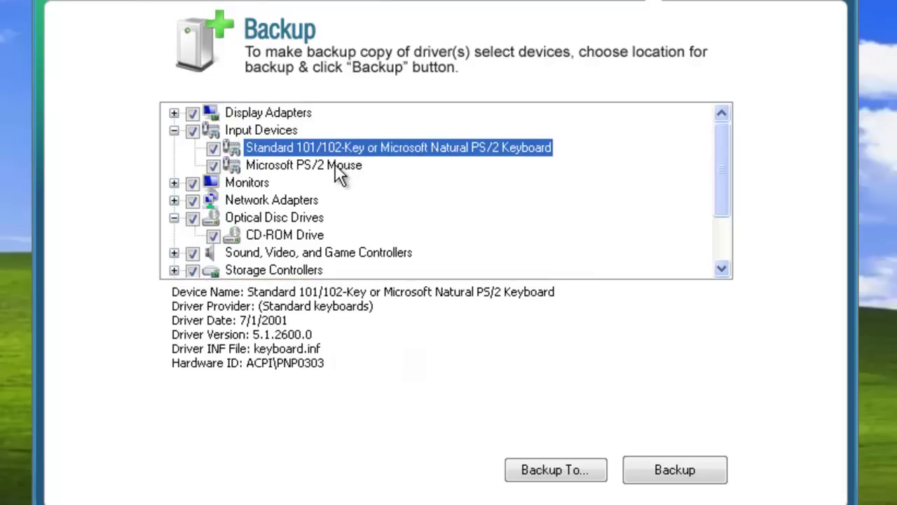
left_click(336, 164)
left_click(302, 237)
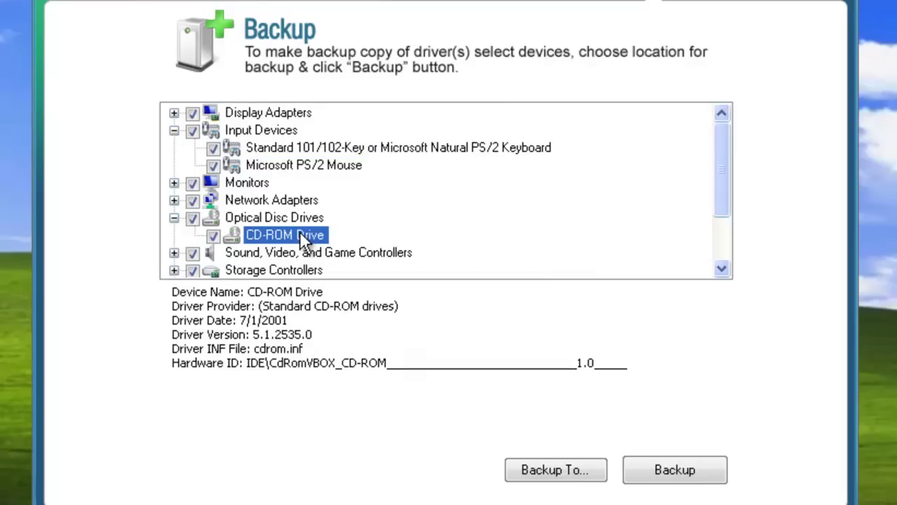
left_click(303, 168)
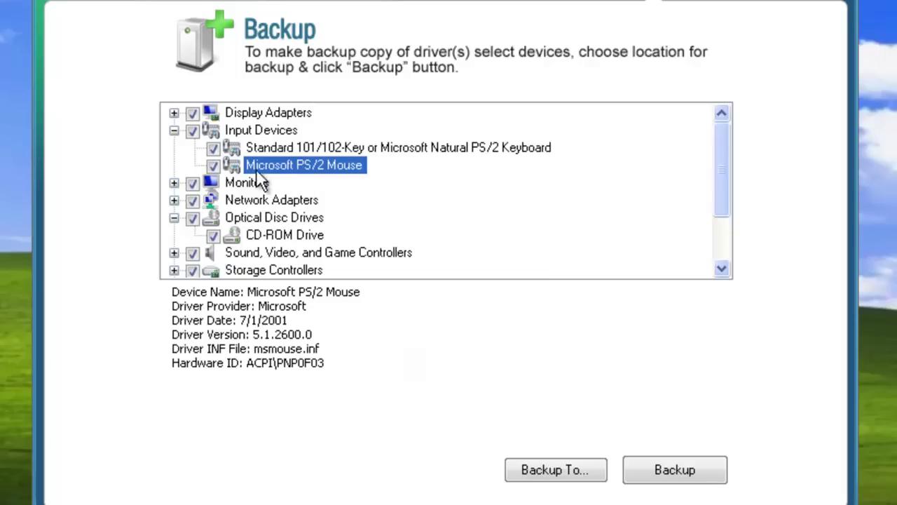
Step: Exclude the Optical Disc Drives group from the backup and expand Storage Controllers to show its devices
left_click(212, 164)
left_click(212, 149)
left_click(193, 130)
scroll(209, 251, "down", 1)
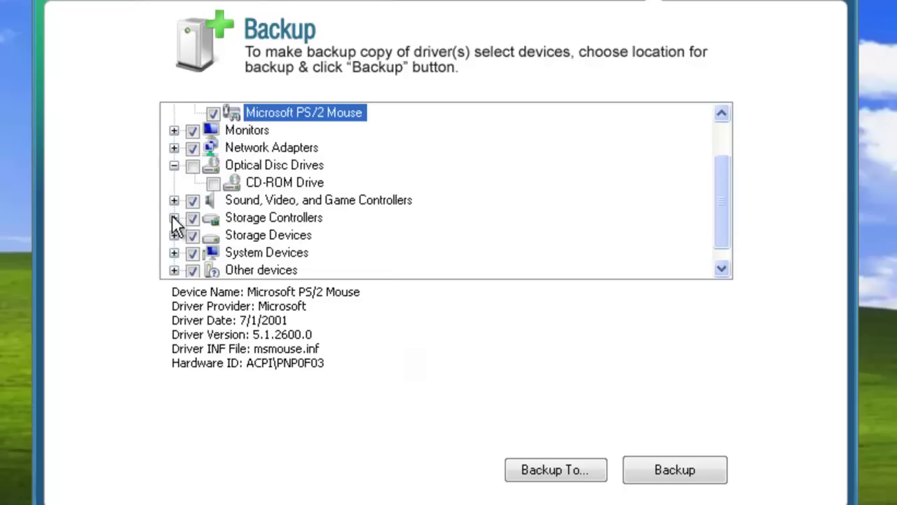
left_click(232, 216)
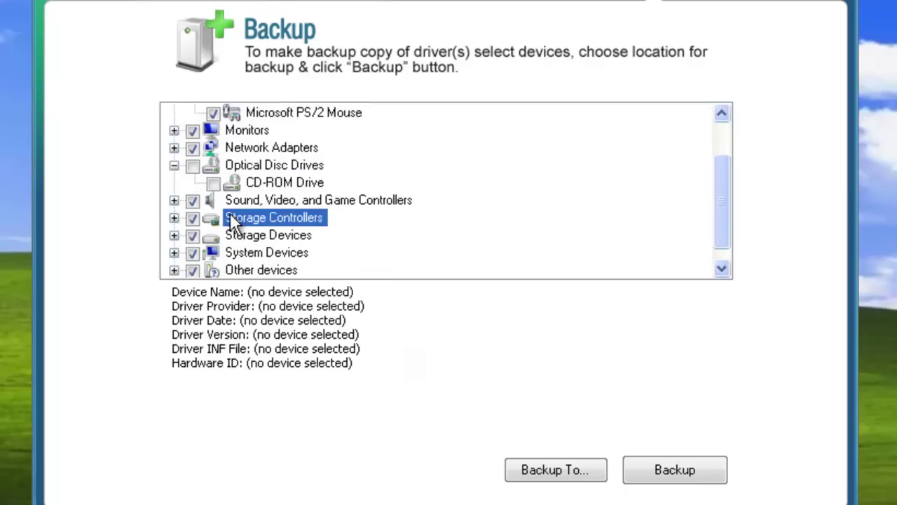
left_click(174, 217)
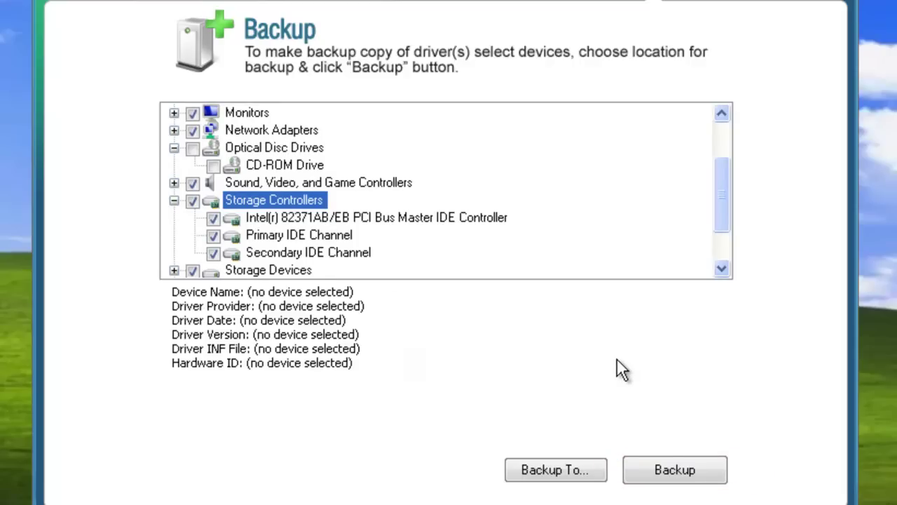
Step: Set the driver backup destination to the Desktop
left_click(594, 476)
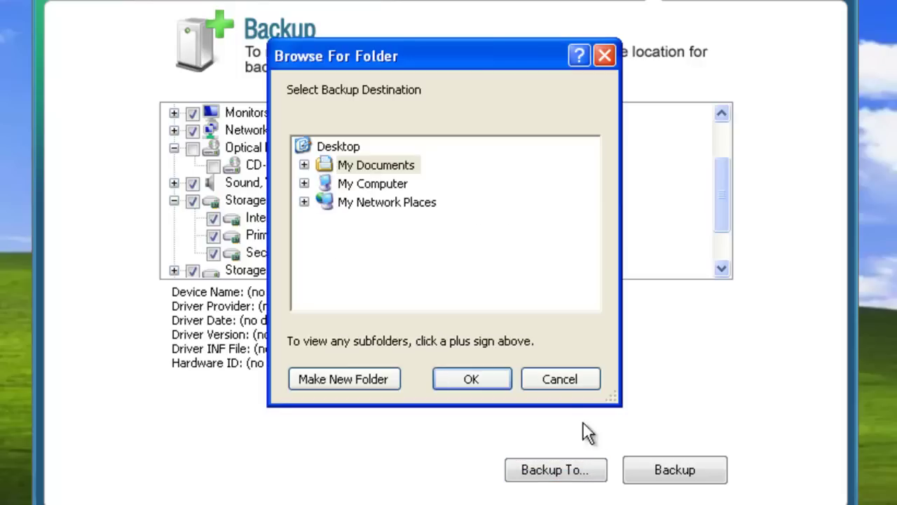
left_click(342, 148)
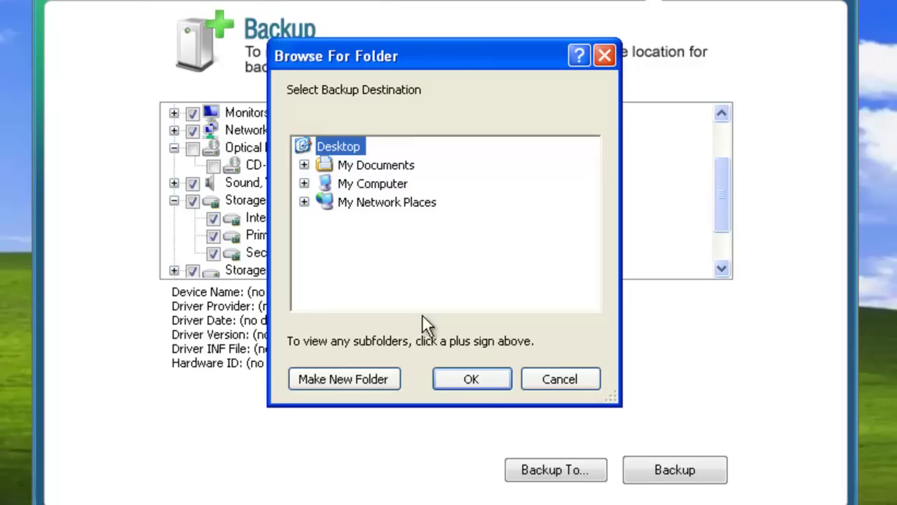
left_click(471, 378)
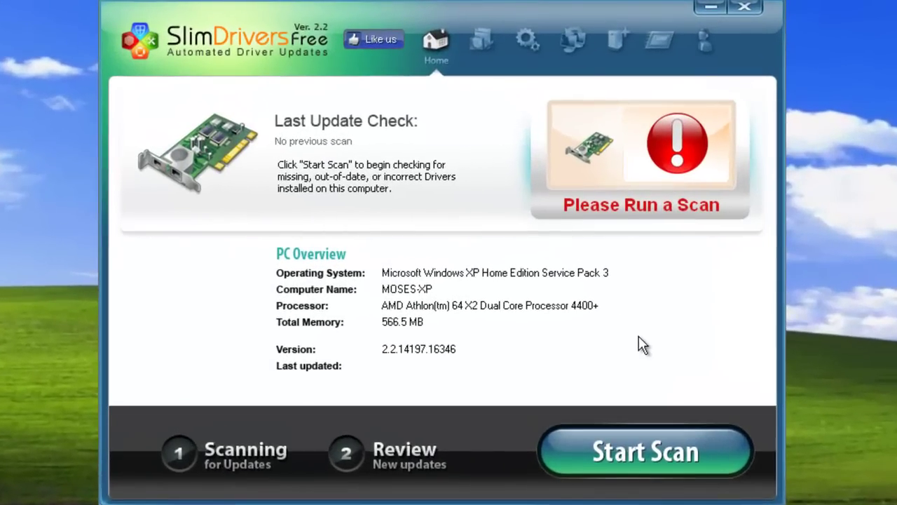
Step: Open driver restore and browse the Desktop for the 2011-Aug-30 backup folder as the restore source
left_click(571, 55)
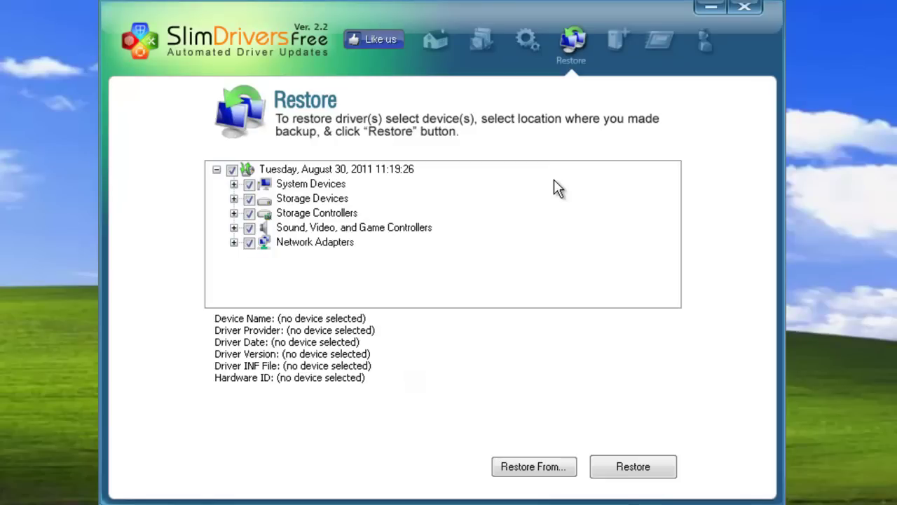
left_click(557, 467)
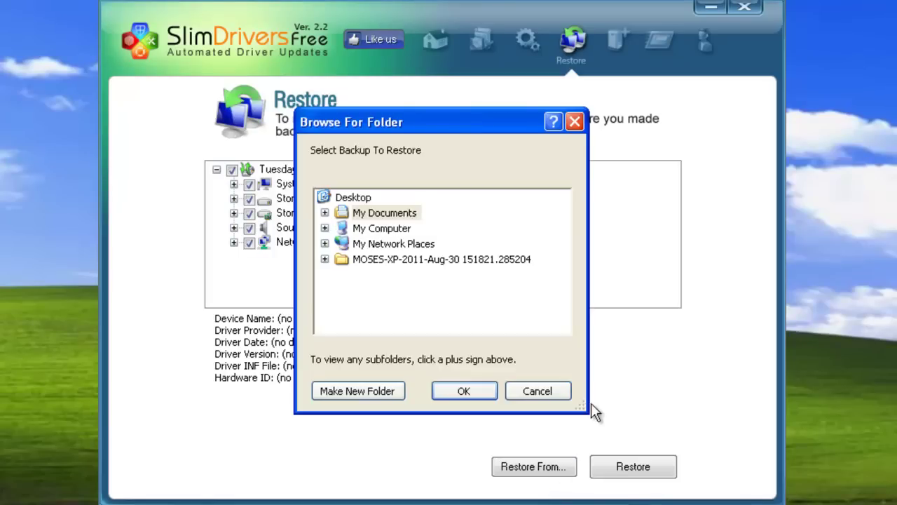
left_click(354, 198)
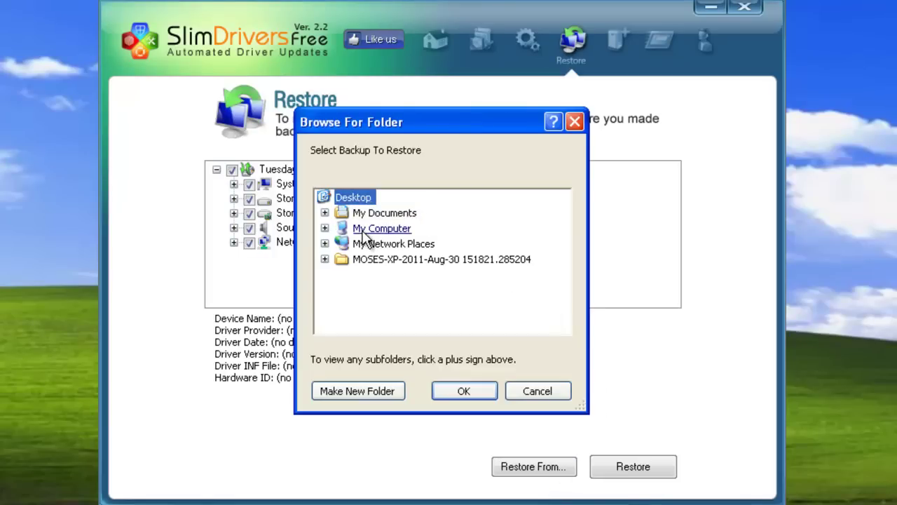
double_click(363, 259)
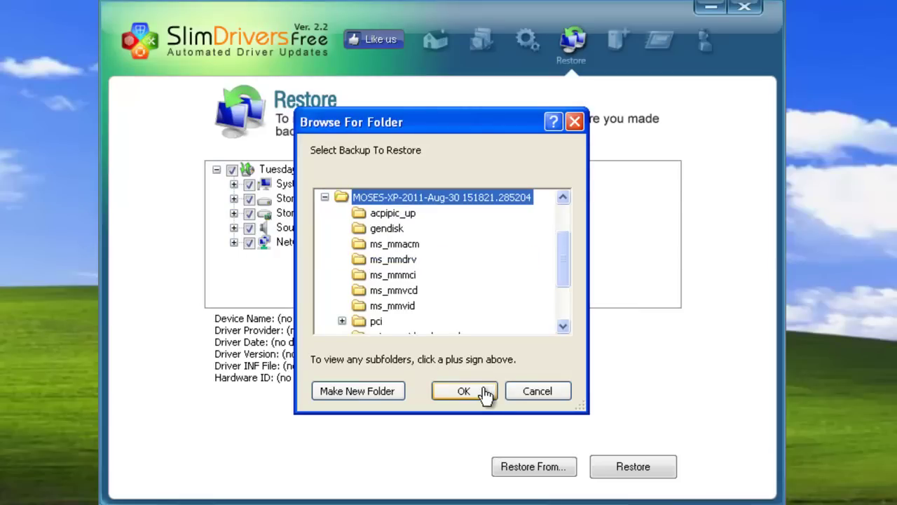
left_click(536, 393)
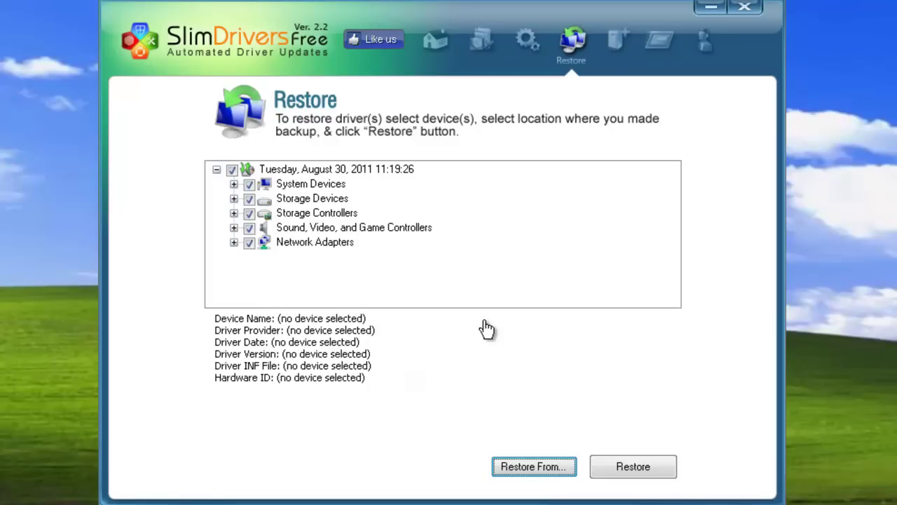
Step: Exclude the Primary IDE Channel and Secondary IDE Channel drivers under Storage Controllers from the restore
left_click(234, 213)
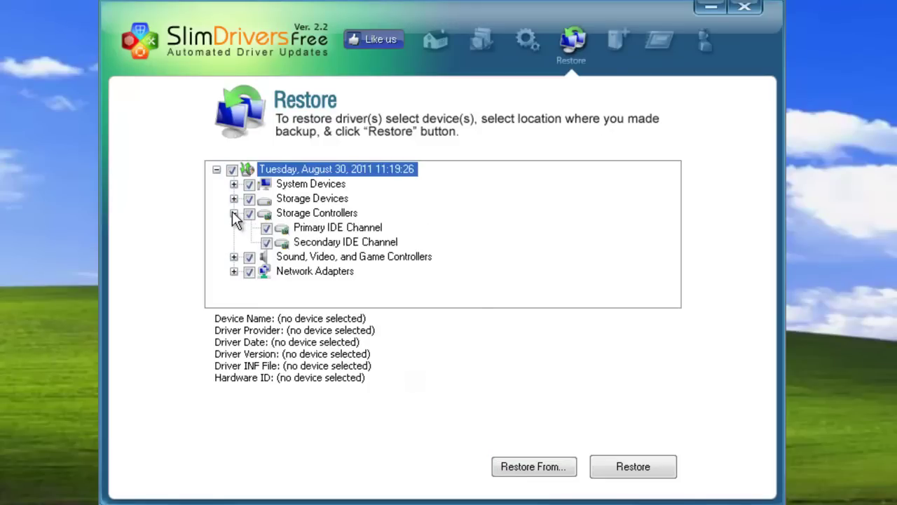
left_click(266, 227)
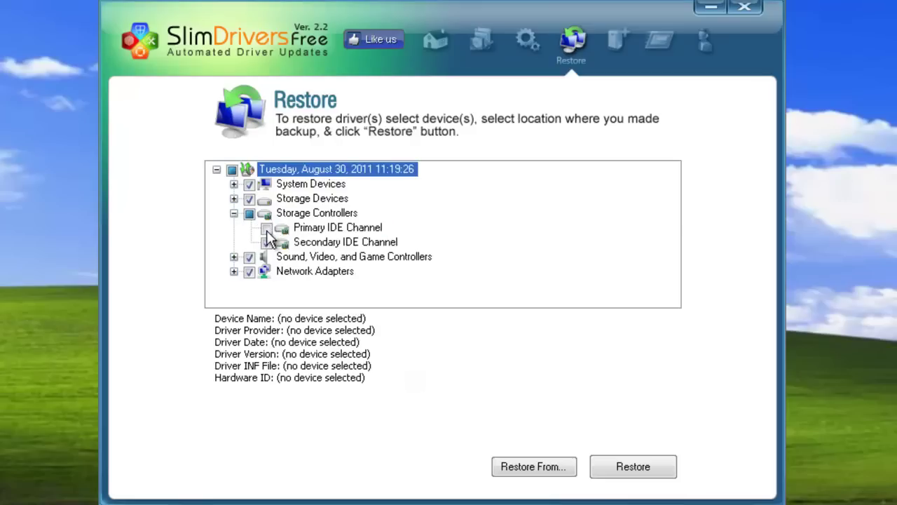
left_click(267, 242)
Step: Exclude the whole Sound, Video, and Game Controllers group from the restore and start restoring the remaining drivers
left_click(234, 256)
scroll(365, 229, "down", 1)
scroll(368, 234, "up", 1)
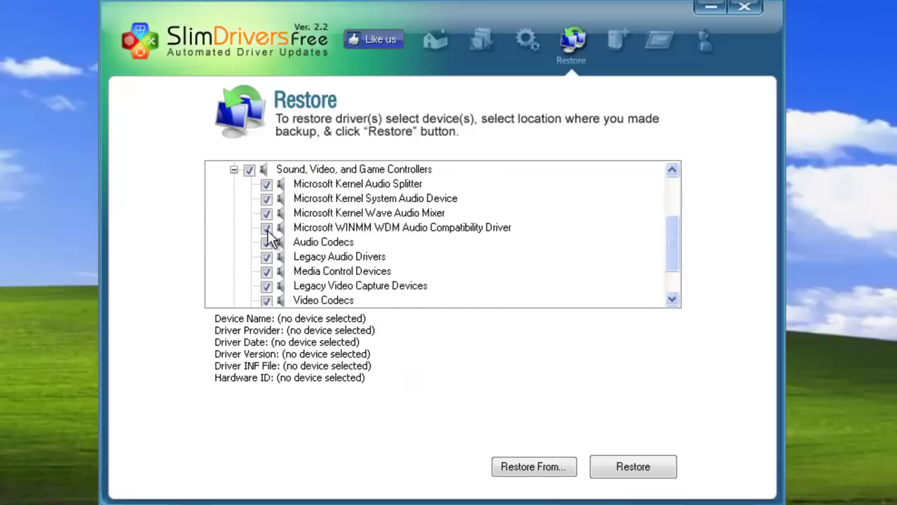
left_click(266, 227)
left_click(266, 213)
left_click(249, 170)
left_click(250, 170)
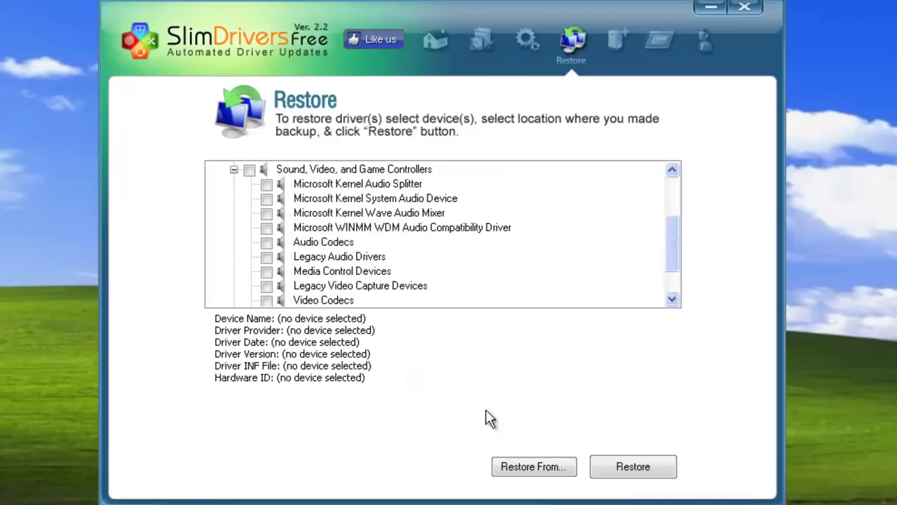
left_click(662, 471)
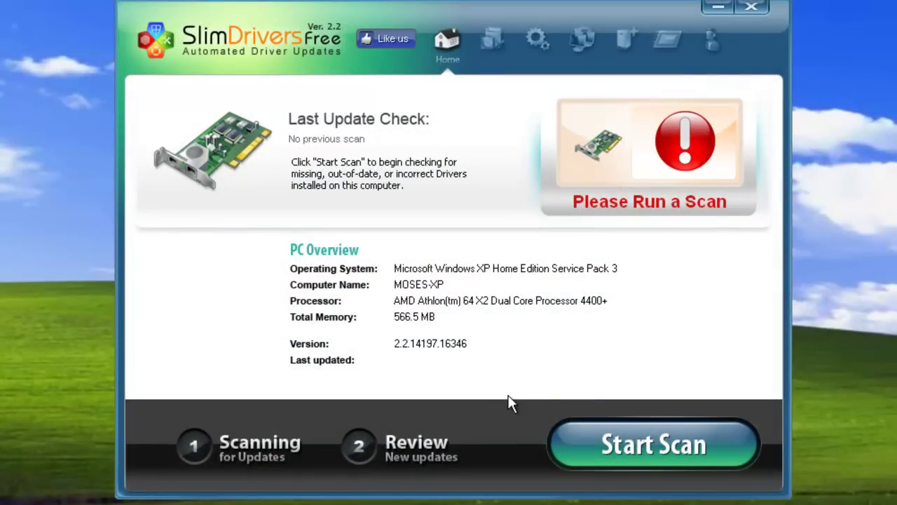
Step: Open driver uninstall, accepting the warning, and collapse Monitors, Network Adapters, Optical Disc Drives, and Sound, Video, and Game Controllers
left_click(489, 56)
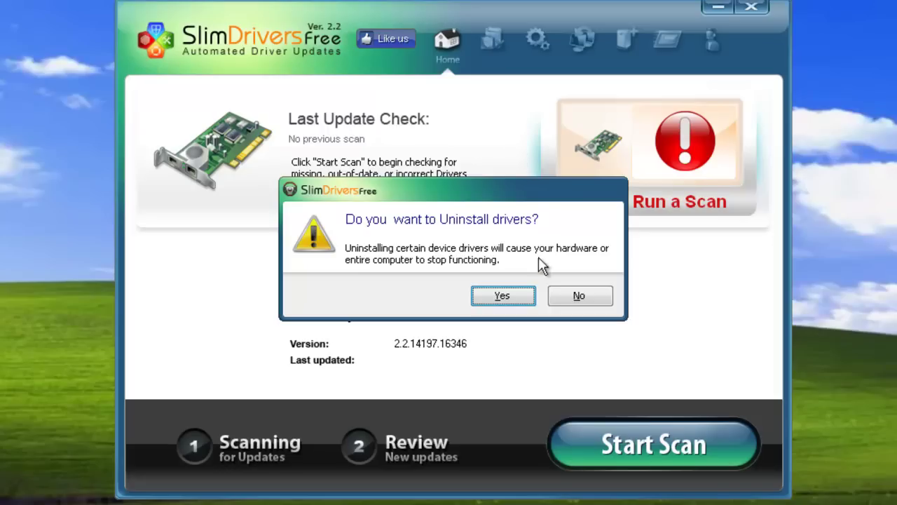
left_click(523, 297)
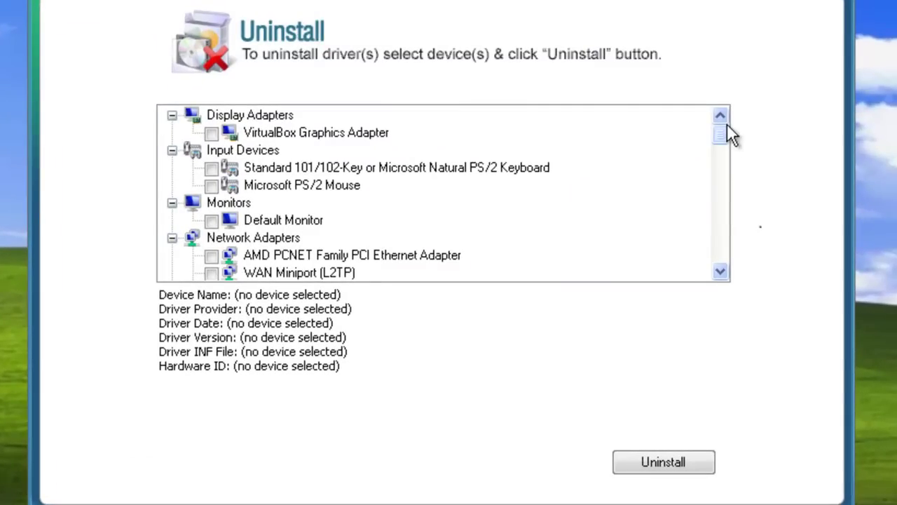
mouse_move(724, 128)
left_mouse_down()
mouse_move(713, 257)
mouse_move(709, 127)
left_mouse_up()
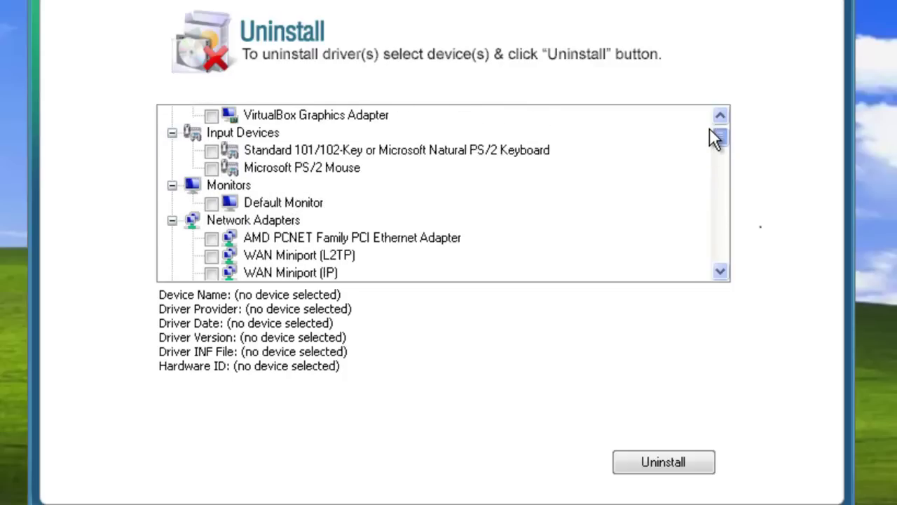
left_click(171, 185)
left_click(171, 202)
left_click(172, 220)
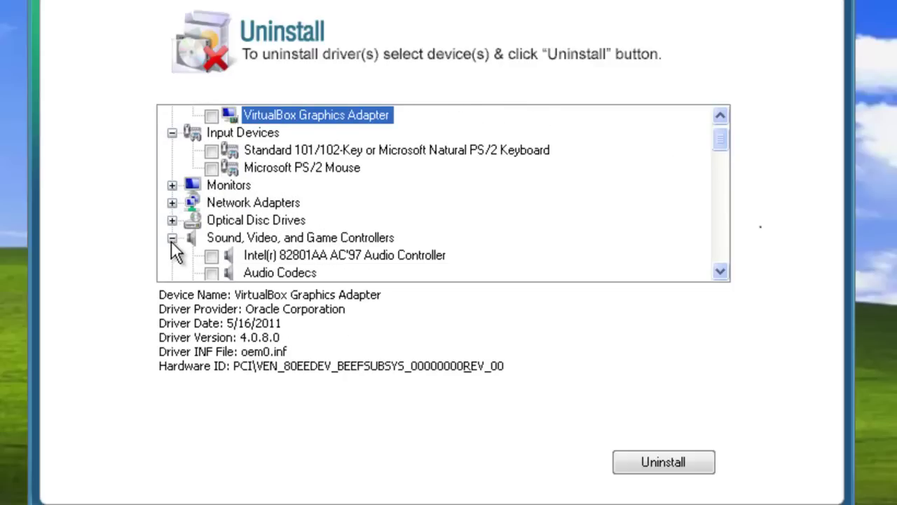
left_click(172, 237)
left_click_drag(715, 149, 716, 137)
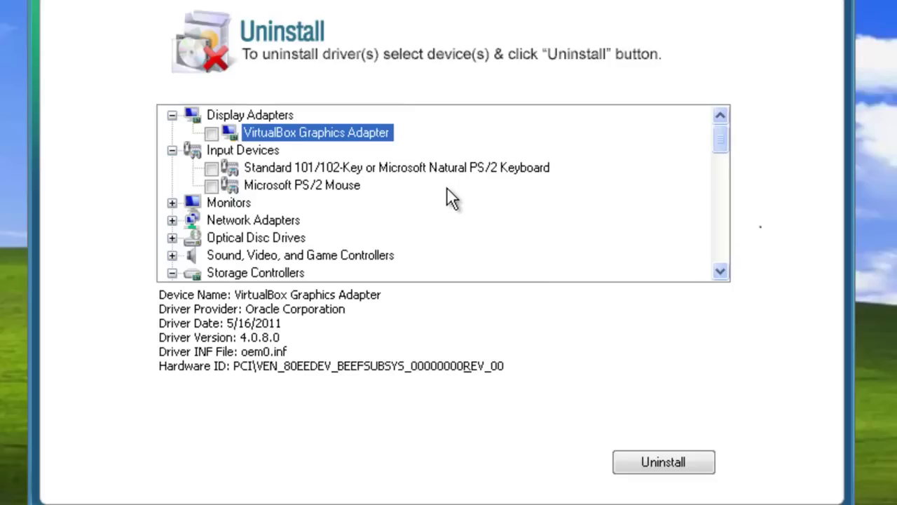
Step: Expand the Monitors group and view the driver details for the Microsoft PS/2 Mouse and the standard PS/2 keyboard
left_click(172, 203)
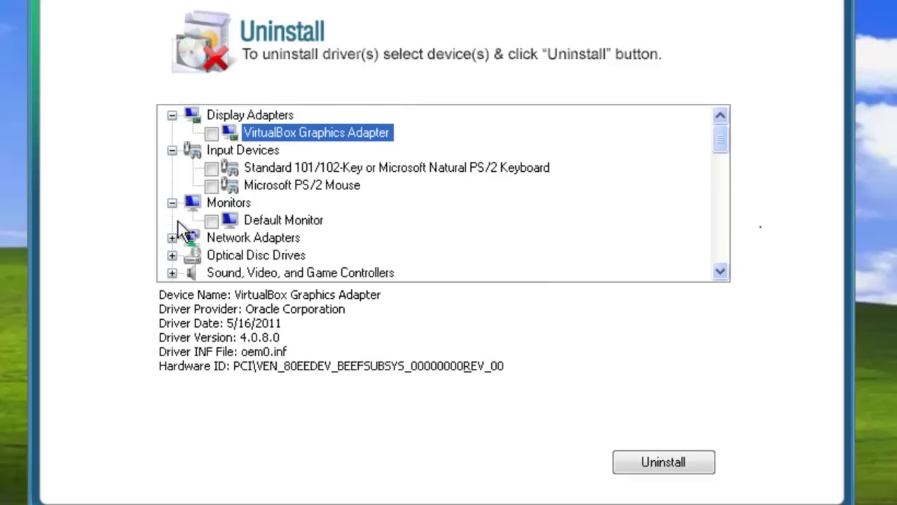
left_click(268, 186)
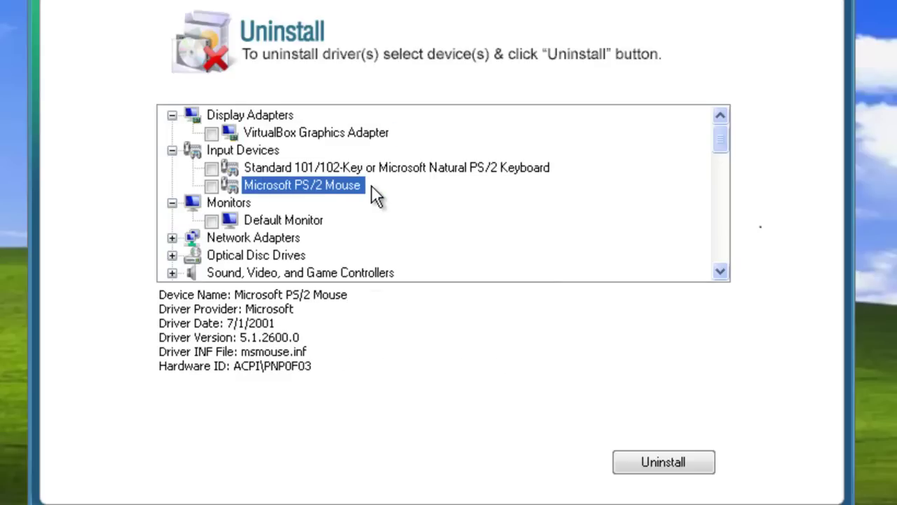
left_click(373, 167)
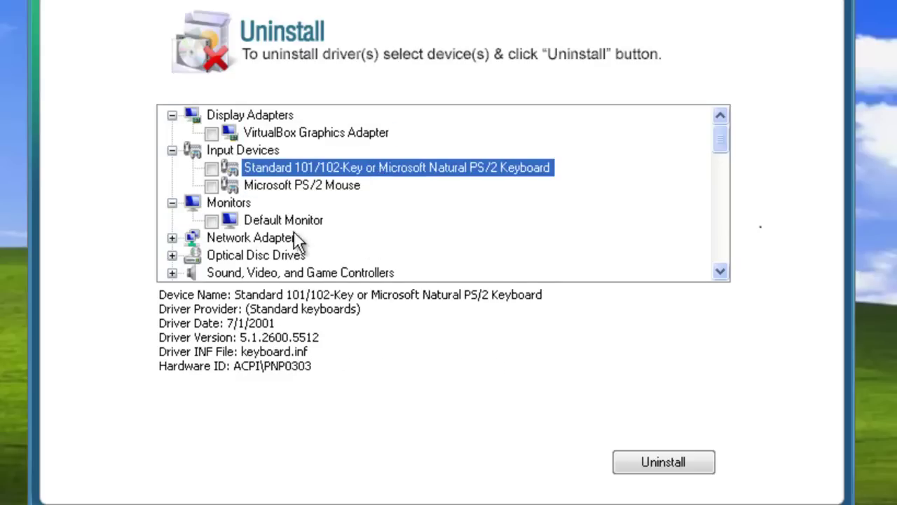
Step: Uninstall the Standard 101/102-Key keyboard and Microsoft PS/2 Mouse drivers, confirming the removal of the selected drivers
left_click(211, 220)
left_click(211, 186)
left_click(211, 168)
left_click(212, 220)
left_click(664, 462)
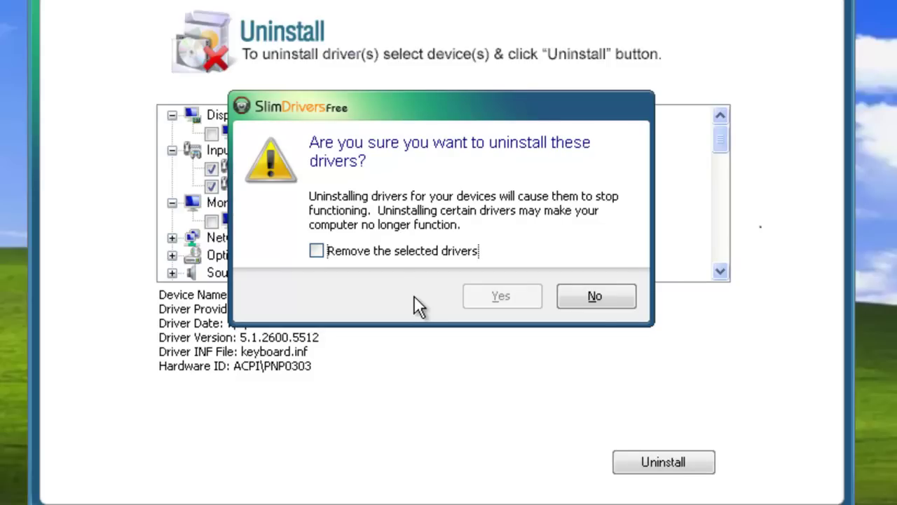
left_click(317, 251)
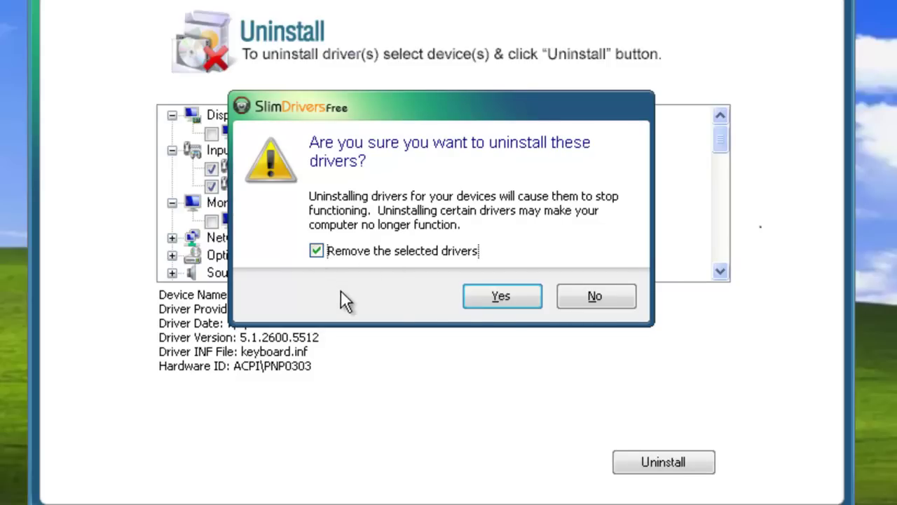
left_click(510, 300)
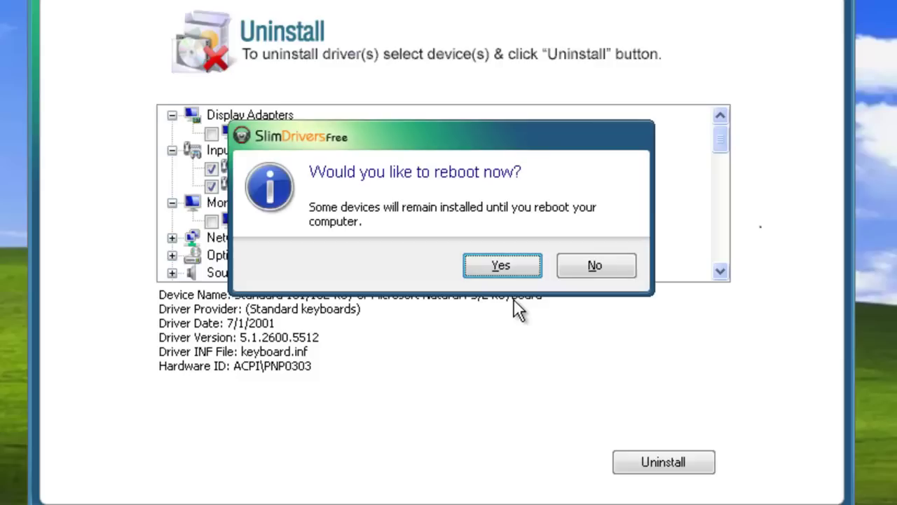